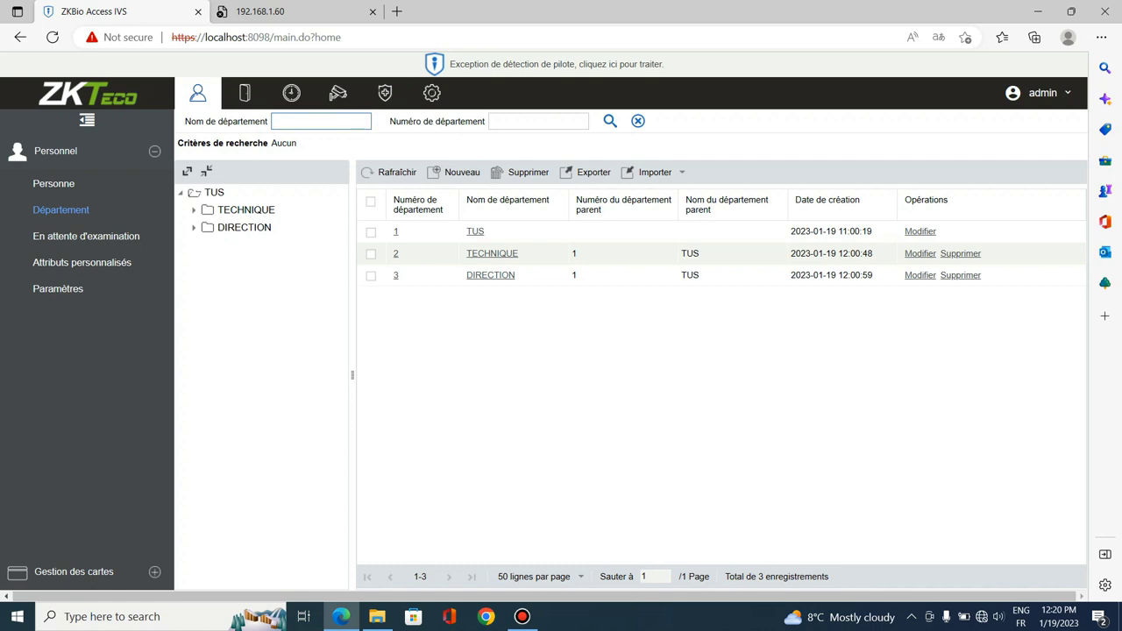
In the personnel parameters, turn off letter support in IDs, enable automatic personnel ID increment, and save
{"action": "left_click", "coordinate": [54, 184]}
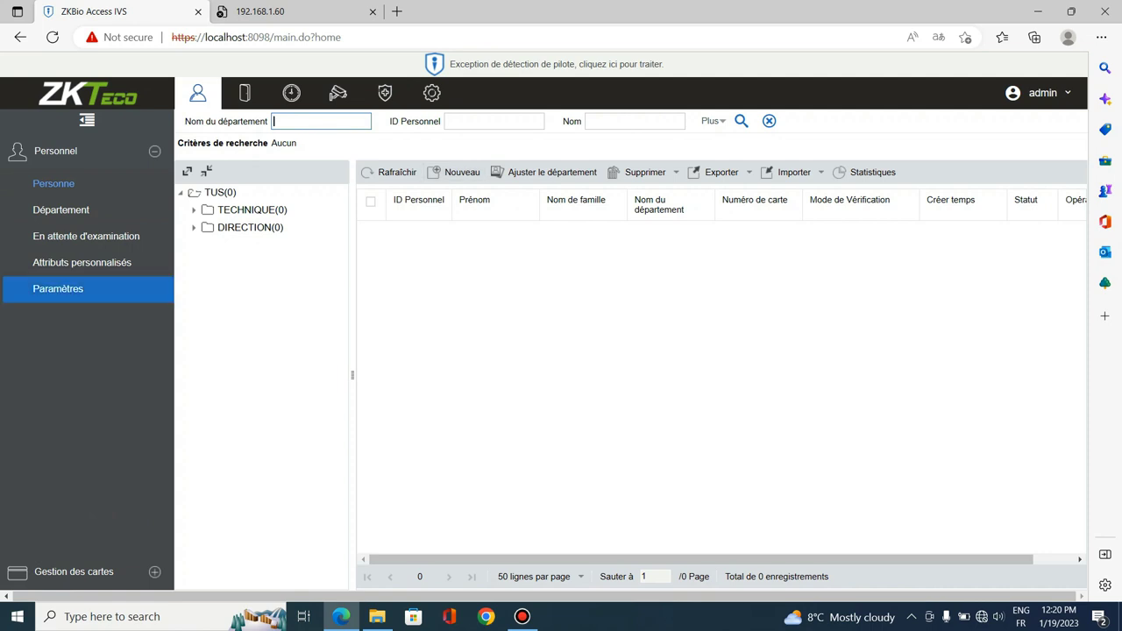
{"action": "left_click", "coordinate": [58, 288]}
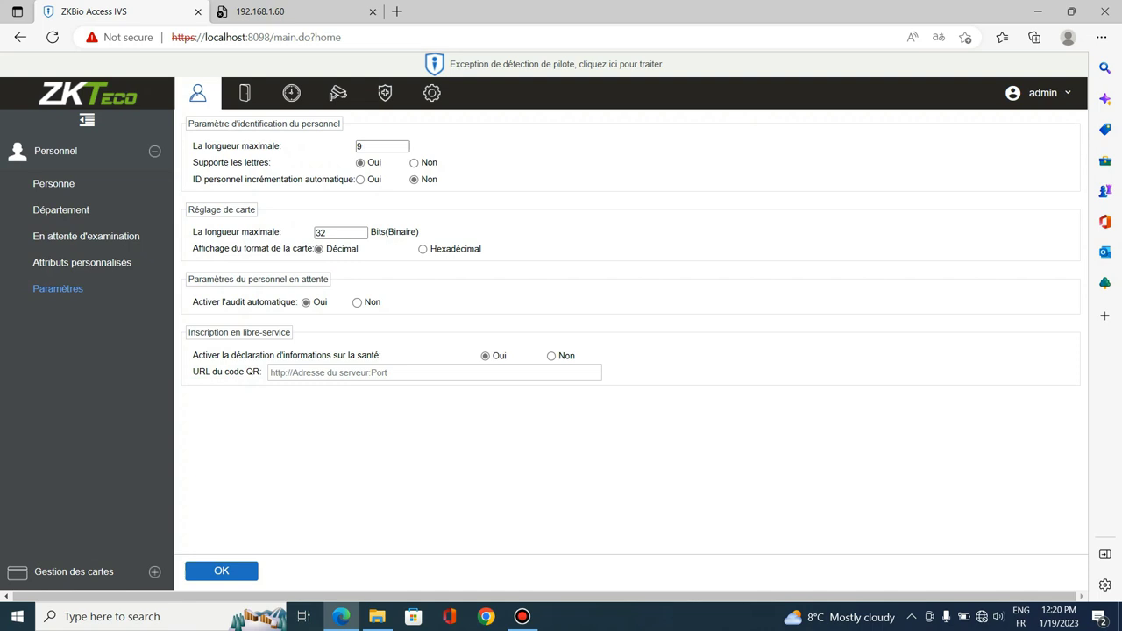
{"action": "double_click", "coordinate": [213, 162]}
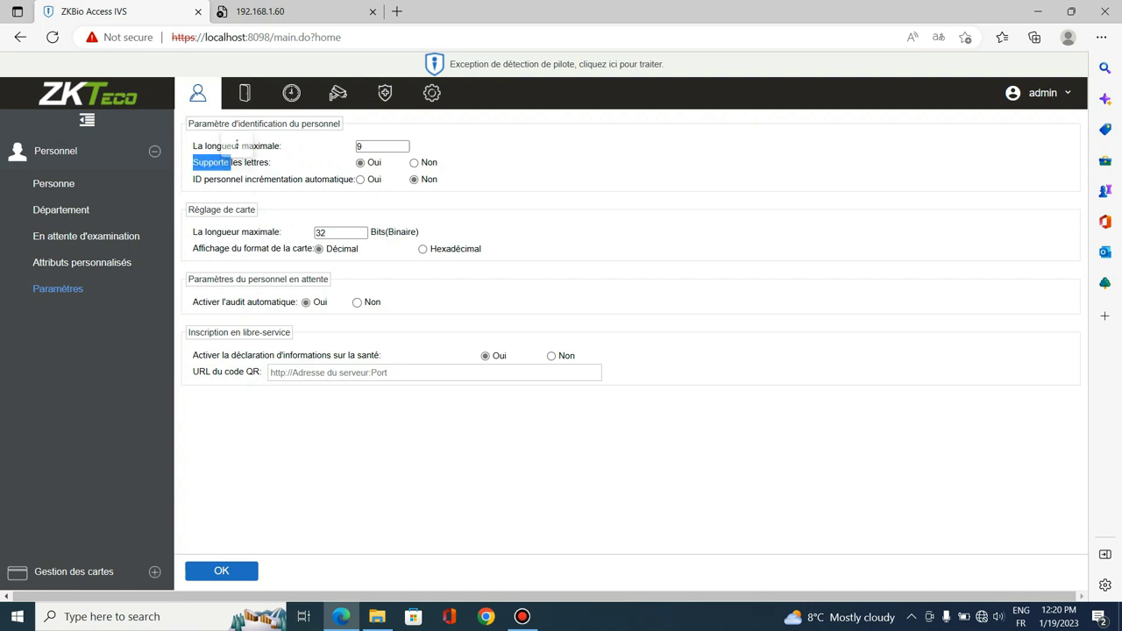
{"action": "double_click", "coordinate": [375, 162]}
{"action": "mouse_move", "coordinate": [291, 179]}
{"action": "left_mouse_down"}
{"action": "mouse_move", "coordinate": [242, 179]}
{"action": "mouse_move", "coordinate": [282, 179]}
{"action": "left_mouse_up"}
{"action": "left_click", "coordinate": [296, 180]}
{"action": "left_click", "coordinate": [360, 179]}
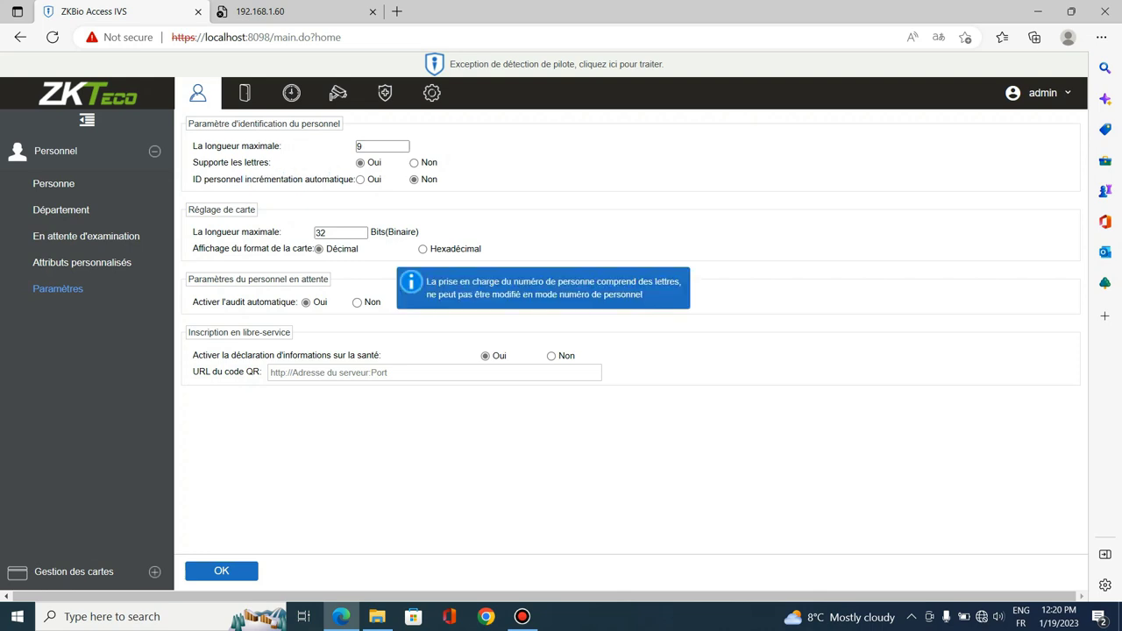
{"action": "left_click", "coordinate": [360, 179]}
{"action": "left_click", "coordinate": [414, 163]}
{"action": "left_click", "coordinate": [361, 179]}
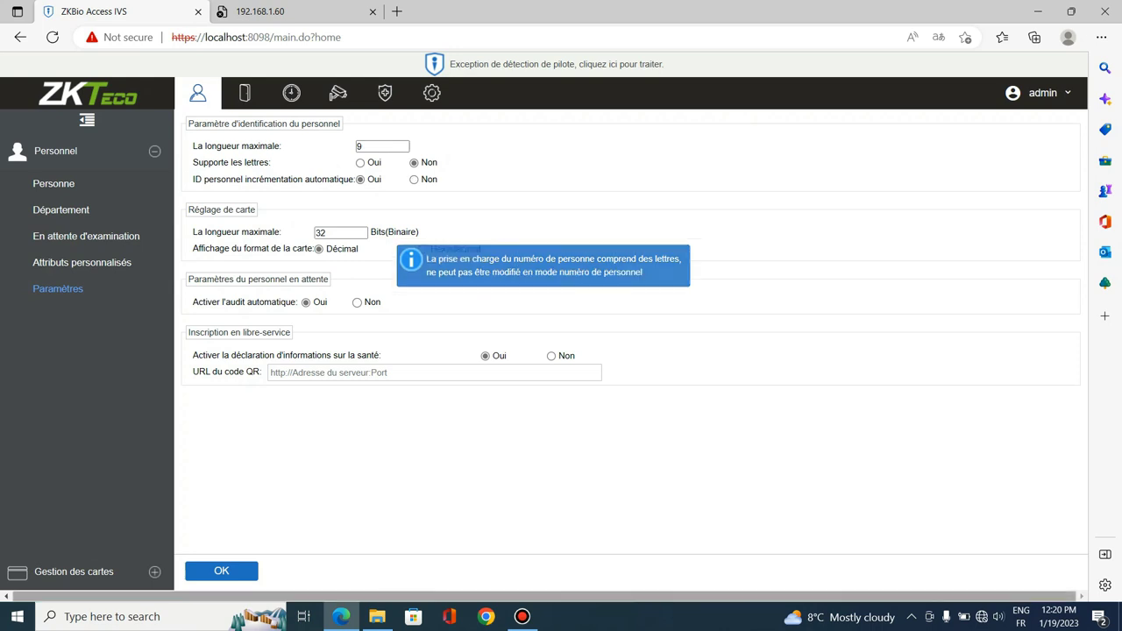
{"action": "left_click", "coordinate": [220, 571]}
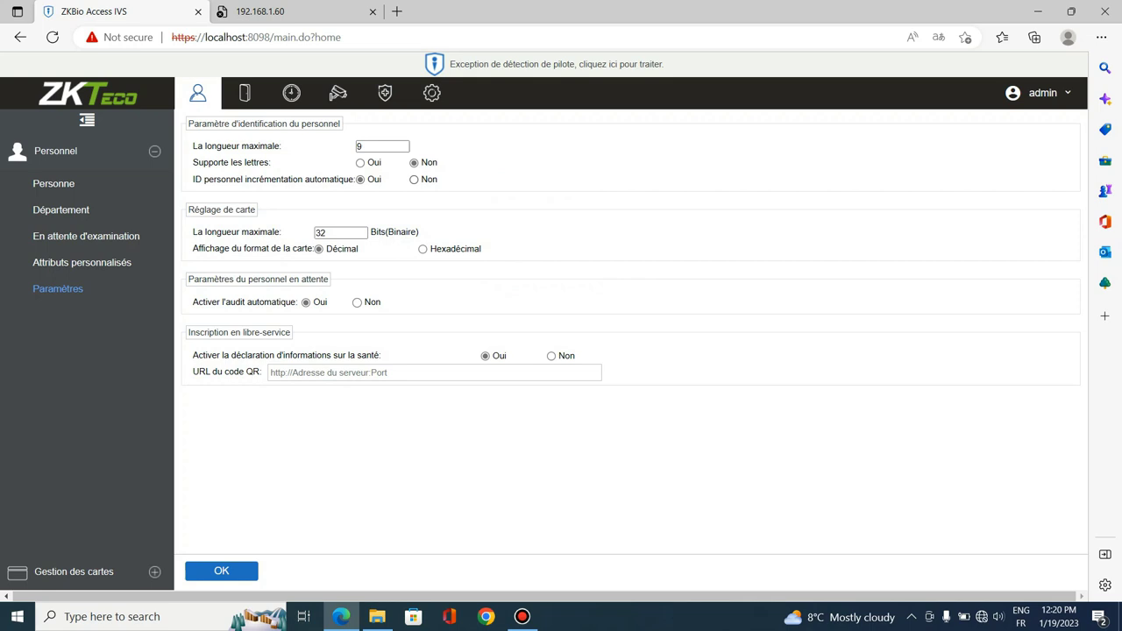
Set automatic personnel ID increment back to Non and letter support to Oui, and save the parameters
{"action": "left_click", "coordinate": [414, 179]}
{"action": "left_click", "coordinate": [360, 162]}
{"action": "left_click", "coordinate": [221, 571]}
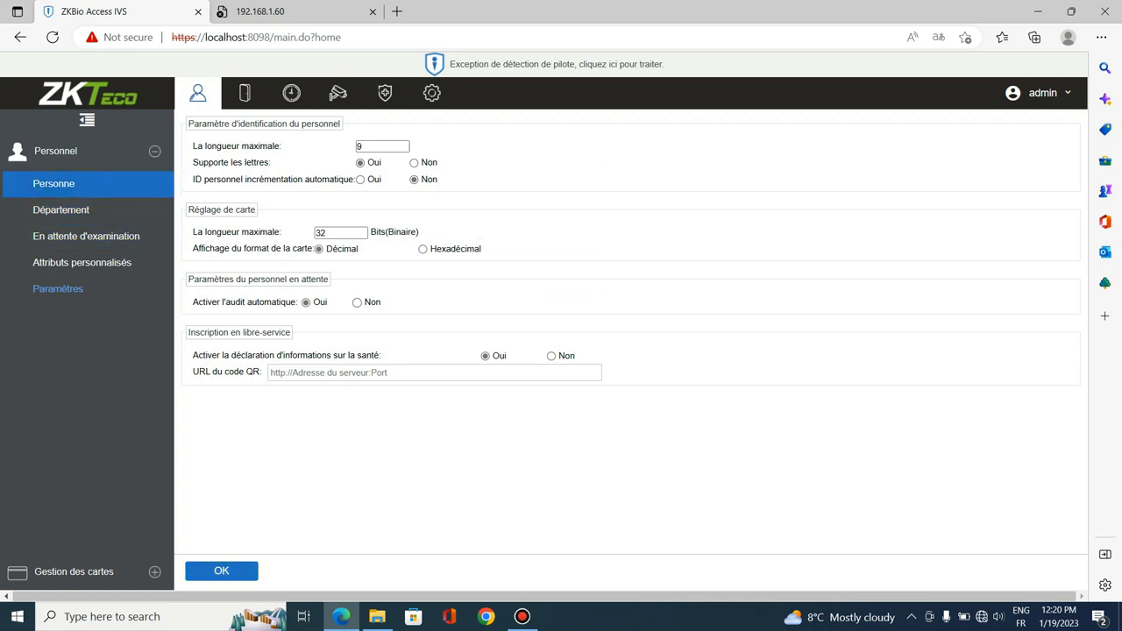
Start a new person record and enter the personnel ID and the first name
{"action": "left_click", "coordinate": [53, 183]}
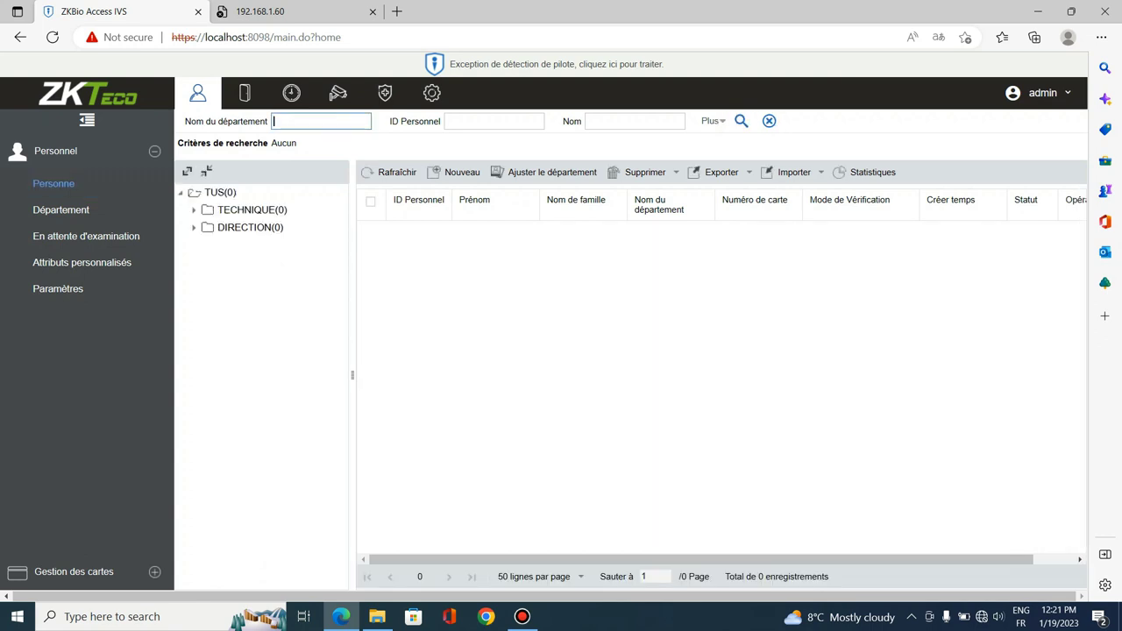
{"action": "left_click", "coordinate": [456, 172]}
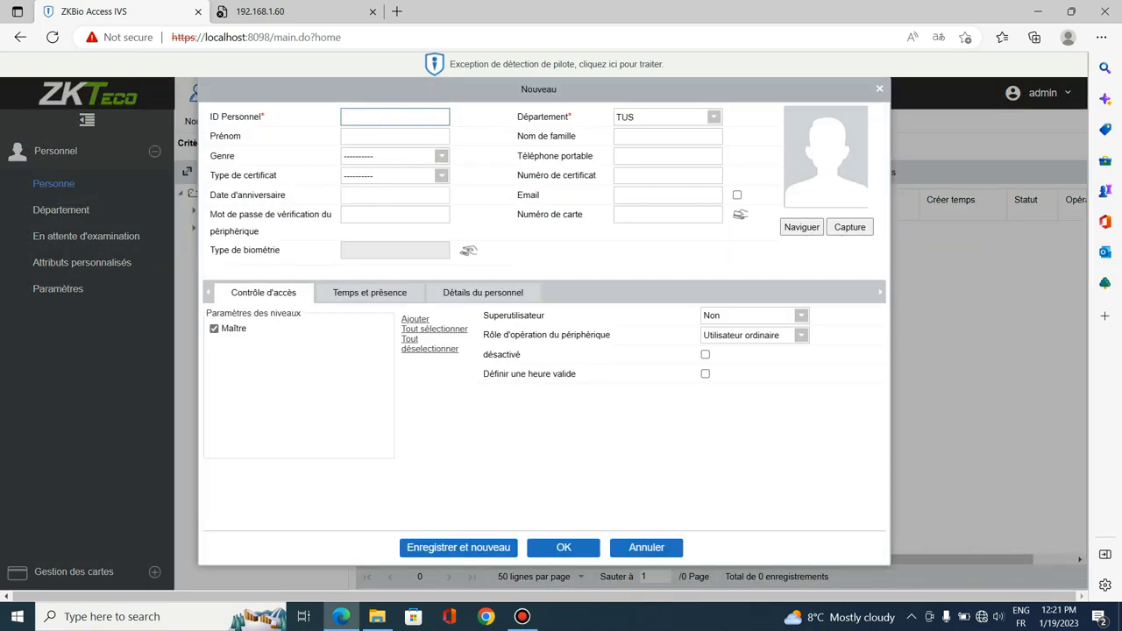
{"action": "type", "text": "M"}
{"action": "type", "text": "C"}
{"action": "type", "text": "0"}
{"action": "key", "text": "BackSpace"}
{"action": "key", "text": "BackSpace"}
{"action": "key", "text": "BackSpace"}
{"action": "type", "text": "TECH01"}
{"action": "key", "text": "Tab"}
{"action": "type", "text": "TAHER"}
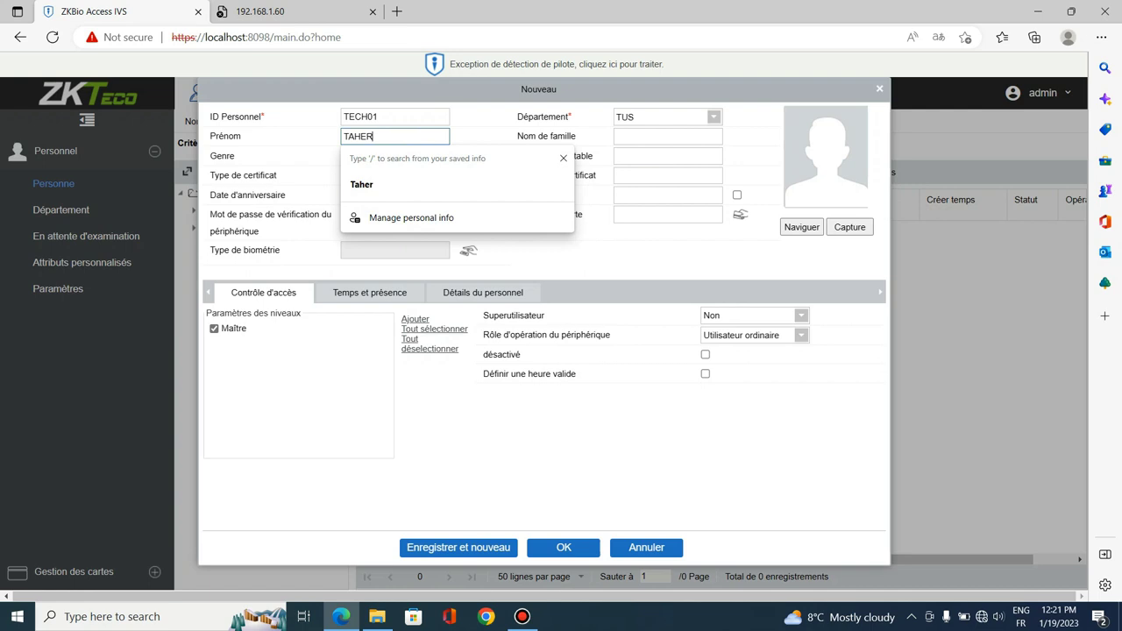
Assign the new person to the TECHNIQUE department, with gender masculin and certificate type Passeport
{"action": "left_click", "coordinate": [714, 117]}
{"action": "left_click", "coordinate": [629, 208]}
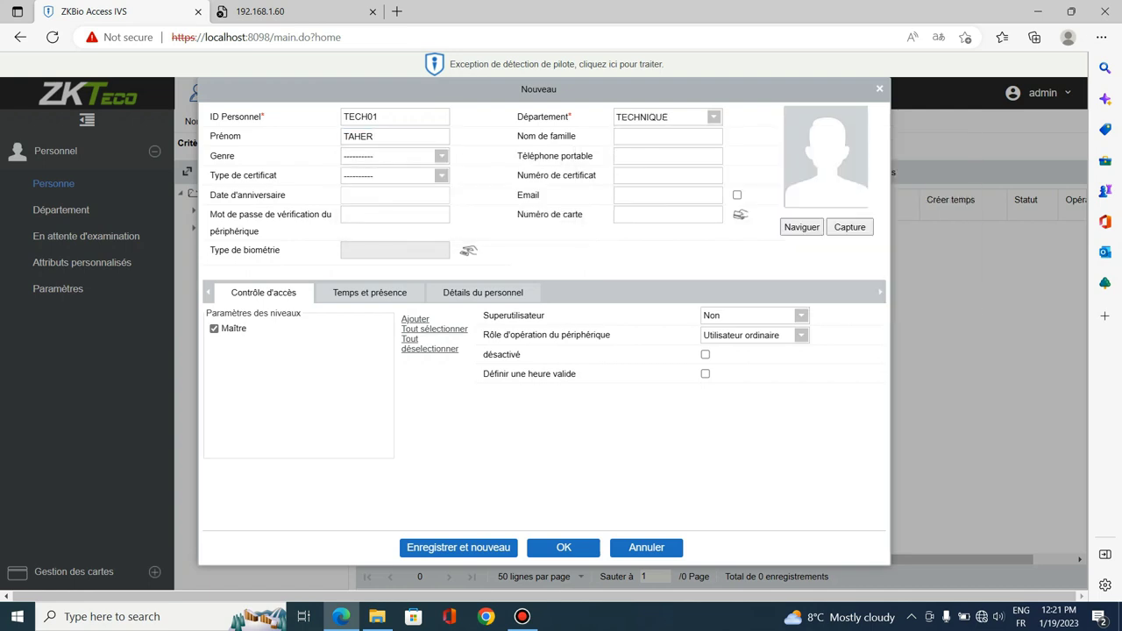
{"action": "left_click", "coordinate": [441, 156]}
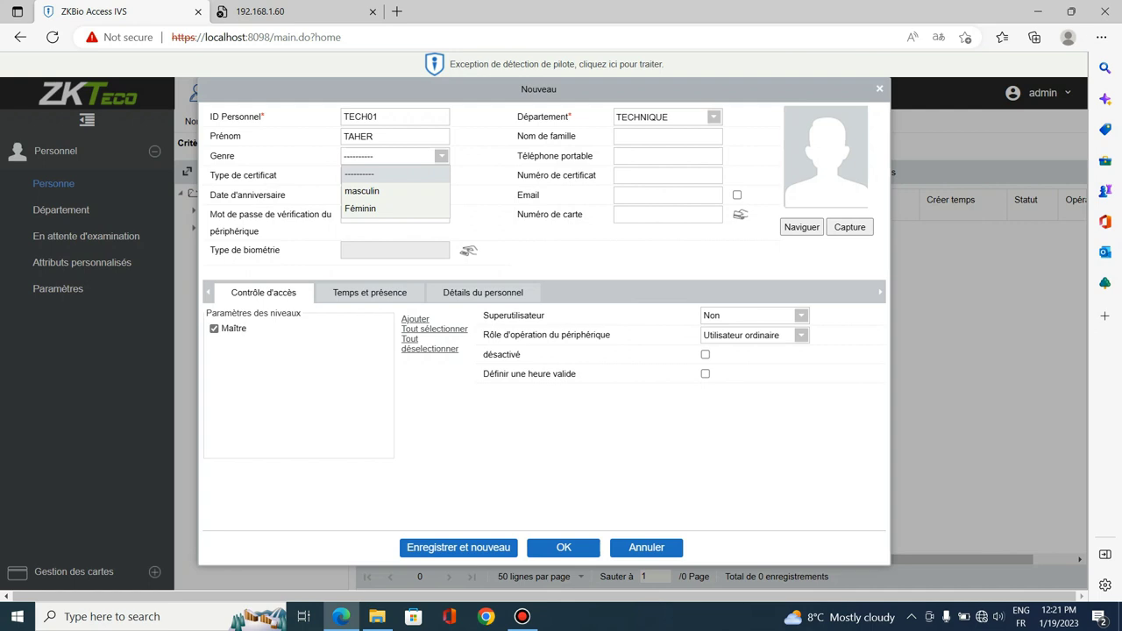
{"action": "left_click", "coordinate": [376, 191]}
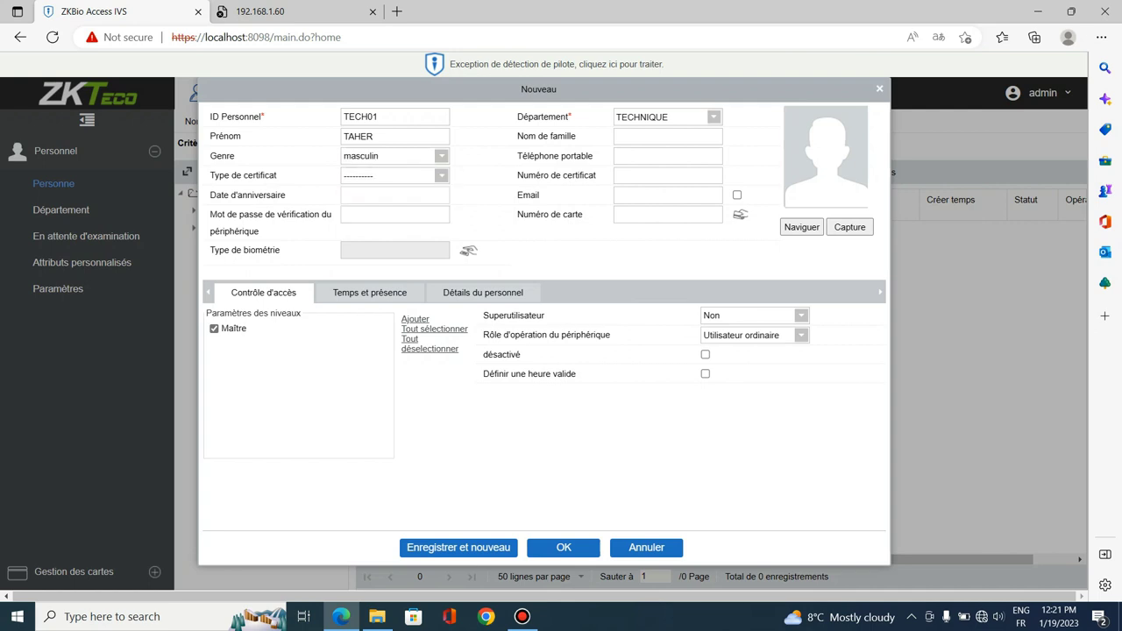
{"action": "left_click", "coordinate": [441, 176]}
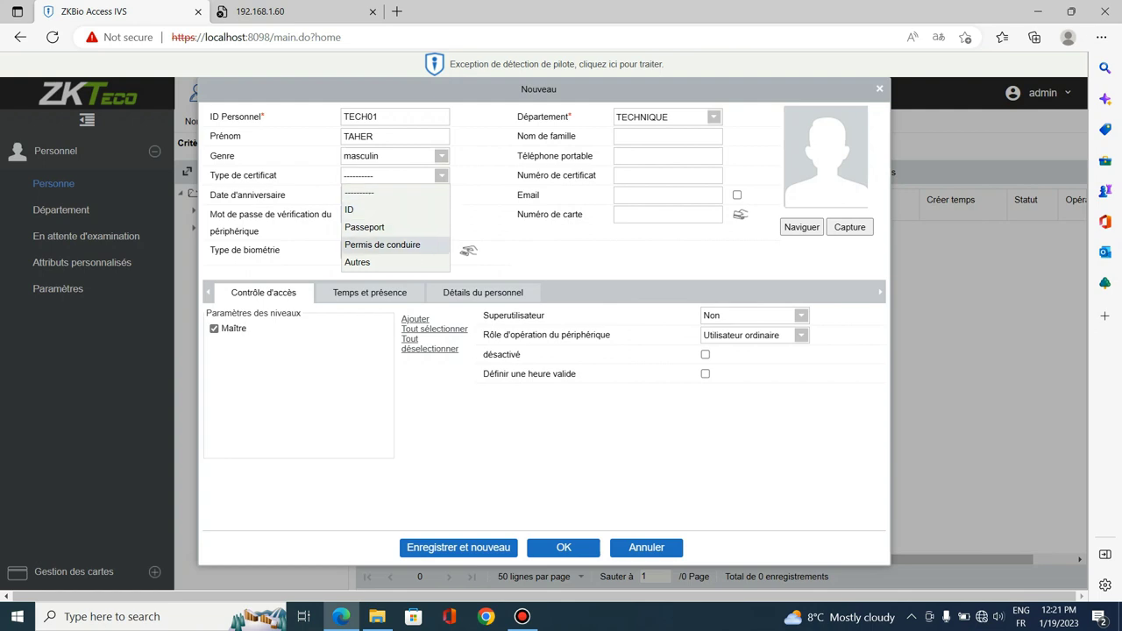
{"action": "left_click", "coordinate": [365, 227]}
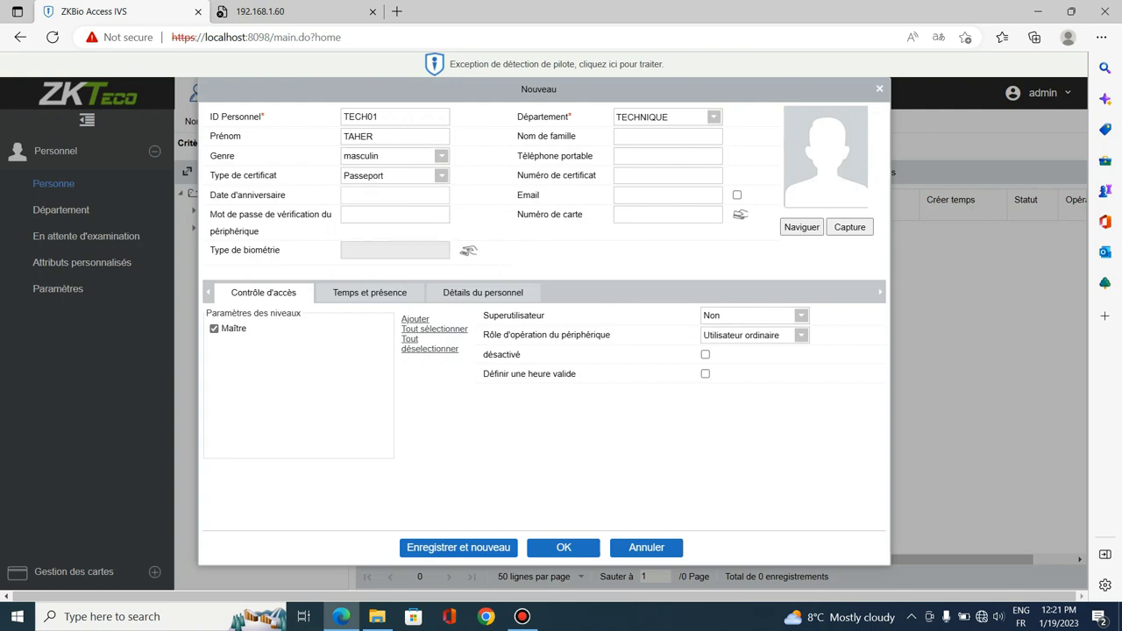
{"action": "left_click", "coordinate": [668, 177]}
{"action": "left_click", "coordinate": [669, 215]}
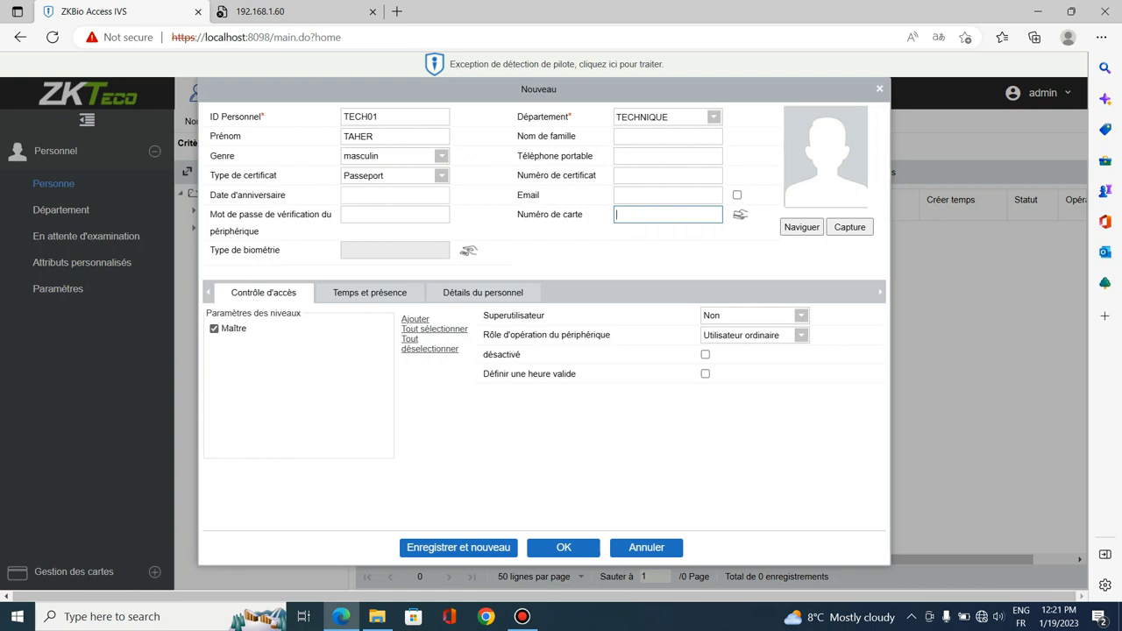
Clear the Maître access level for the new person and check which other levels can be added
{"action": "left_click", "coordinate": [214, 328]}
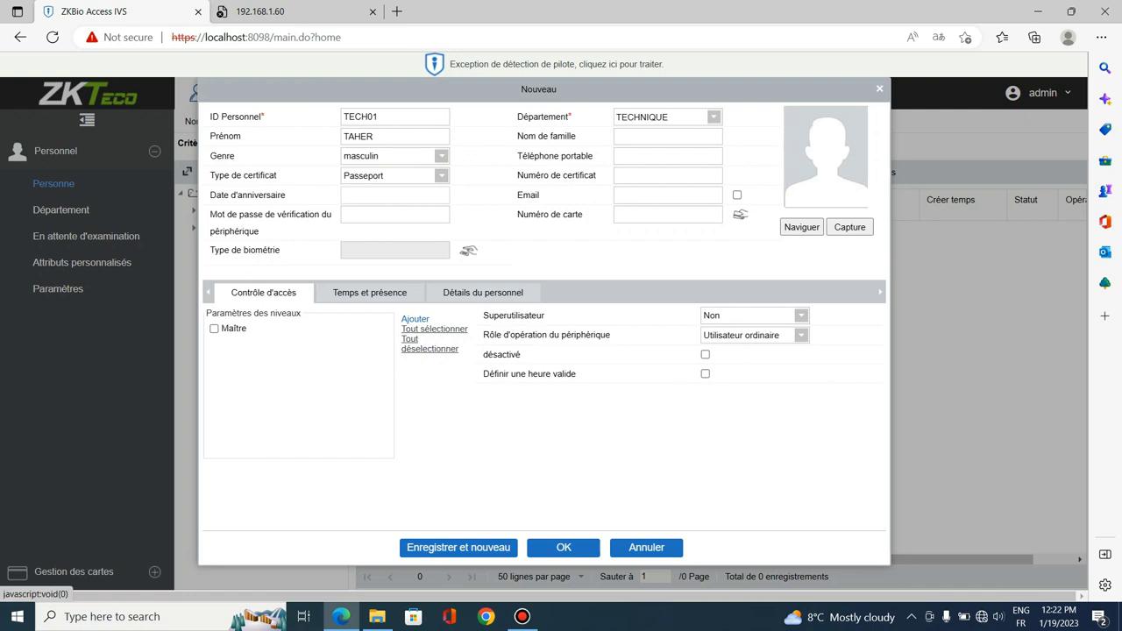
{"action": "left_click", "coordinate": [416, 320]}
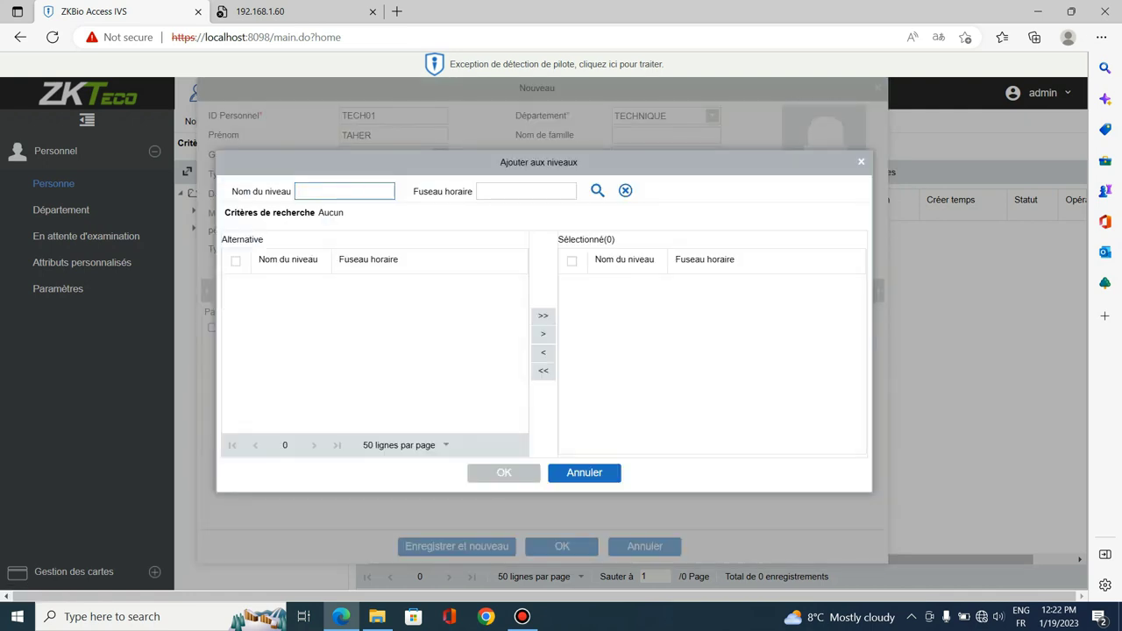
{"action": "left_click", "coordinate": [861, 162]}
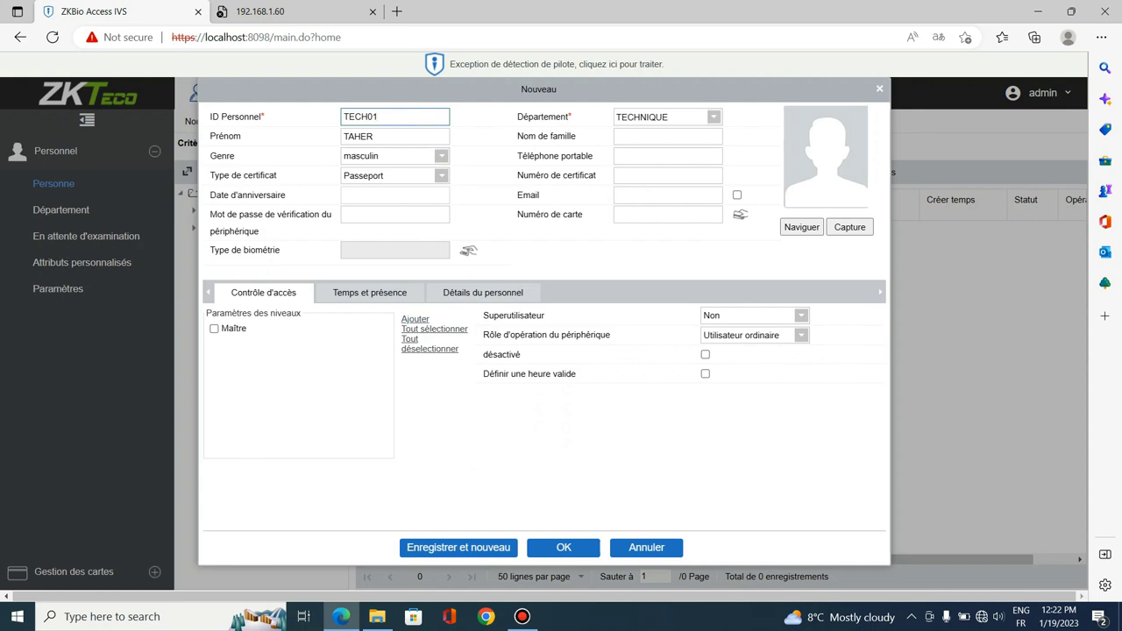
{"action": "key", "text": "ctrl+plus"}
{"action": "key", "text": "ctrl+plus"}
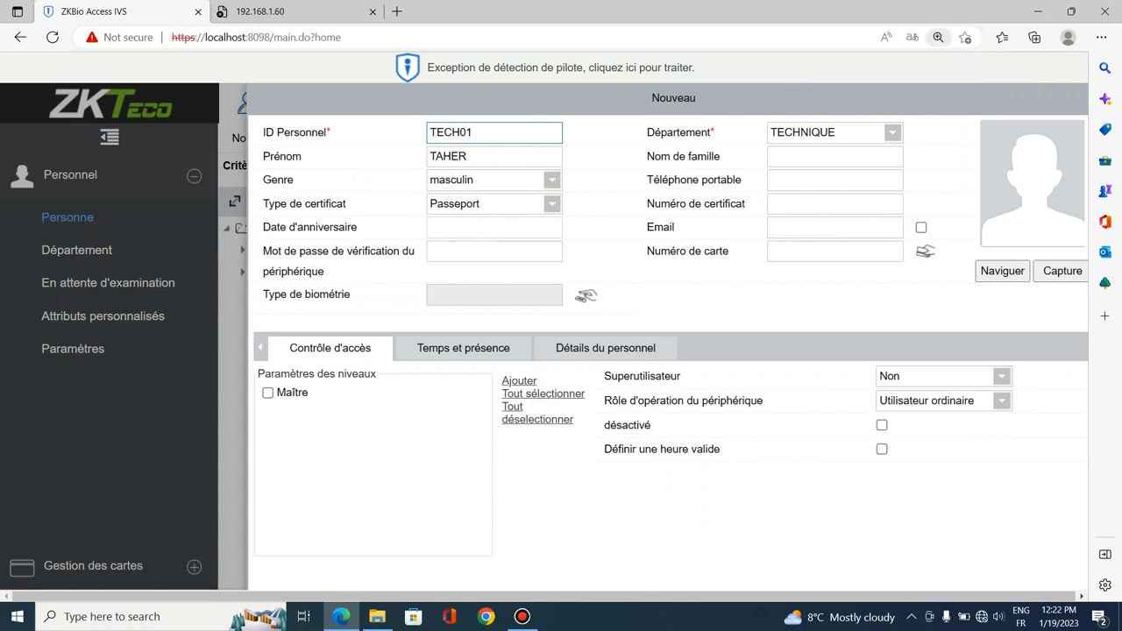
{"action": "left_click", "coordinate": [939, 37]}
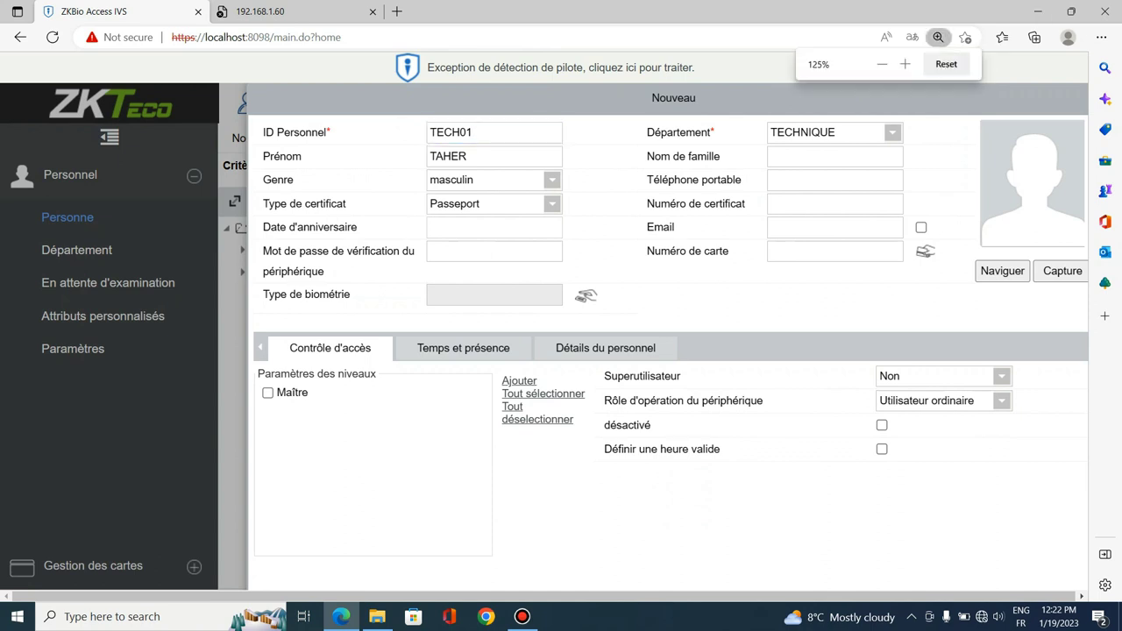
{"action": "left_click", "coordinate": [882, 64]}
{"action": "left_click", "coordinate": [882, 64]}
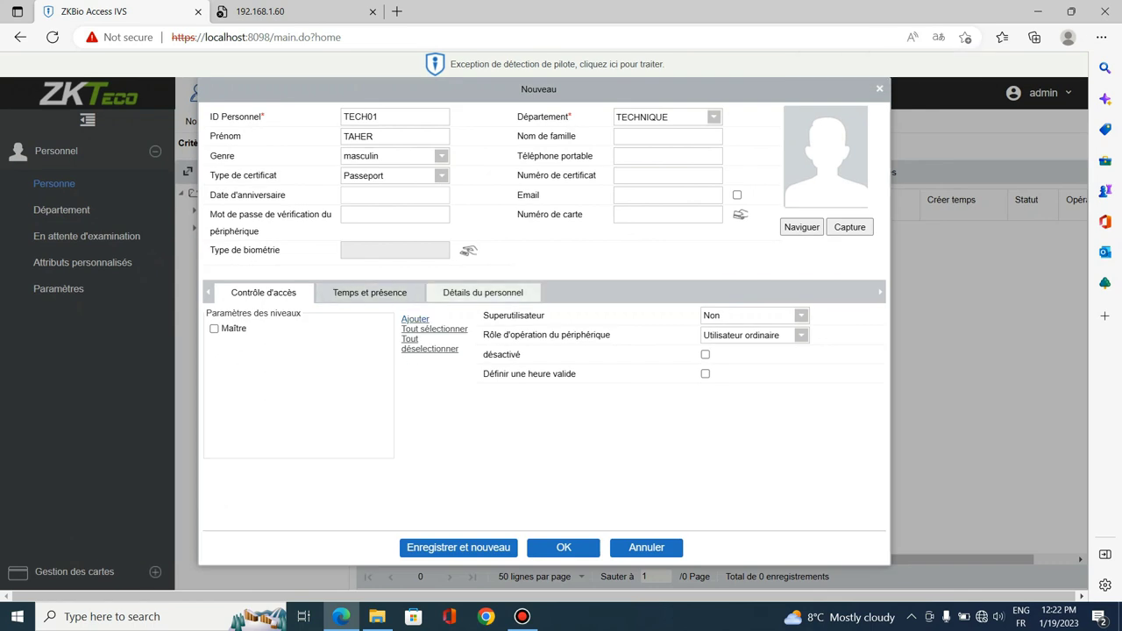
Try setting Superutilisateur to Oui for the new person, and return it to Non
{"action": "double_click", "coordinate": [514, 316]}
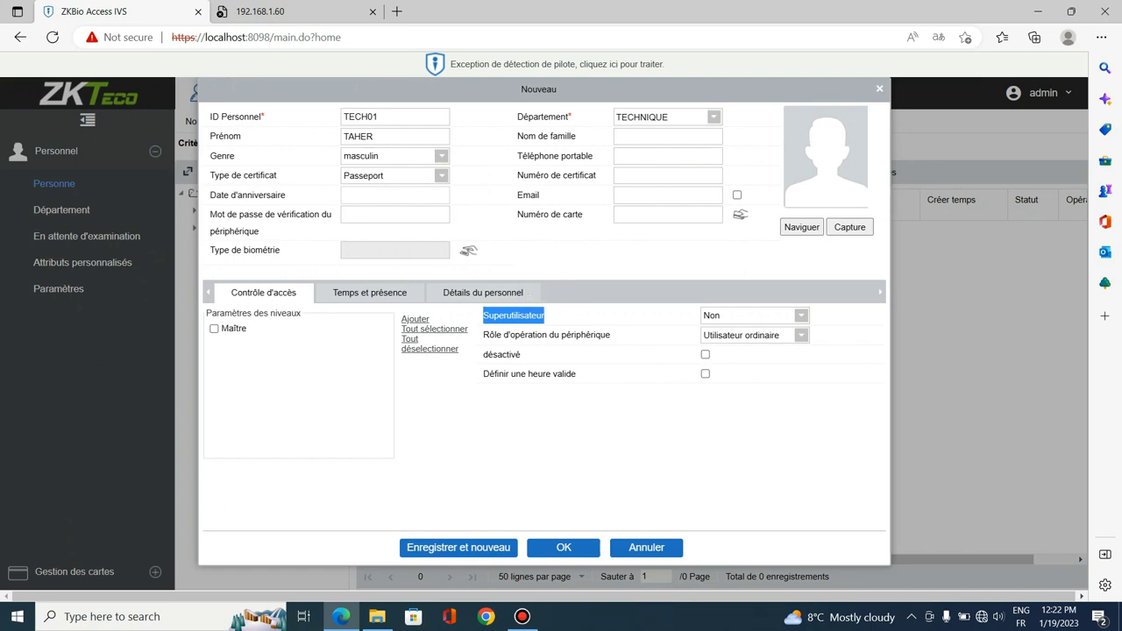
{"action": "left_click", "coordinate": [801, 315]}
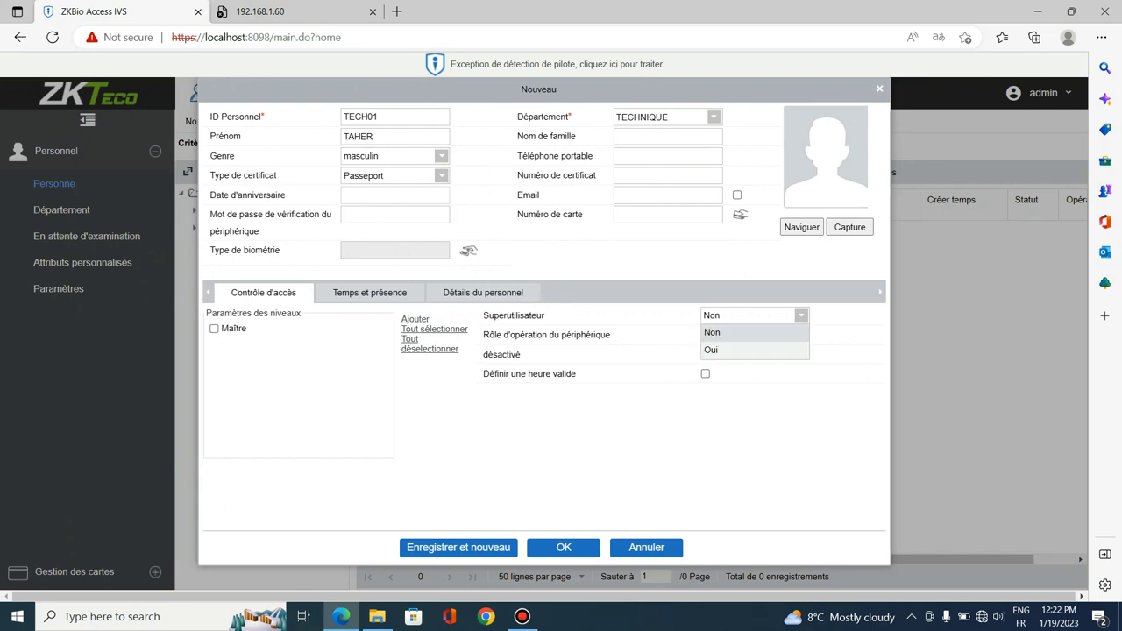
{"action": "left_click", "coordinate": [745, 350]}
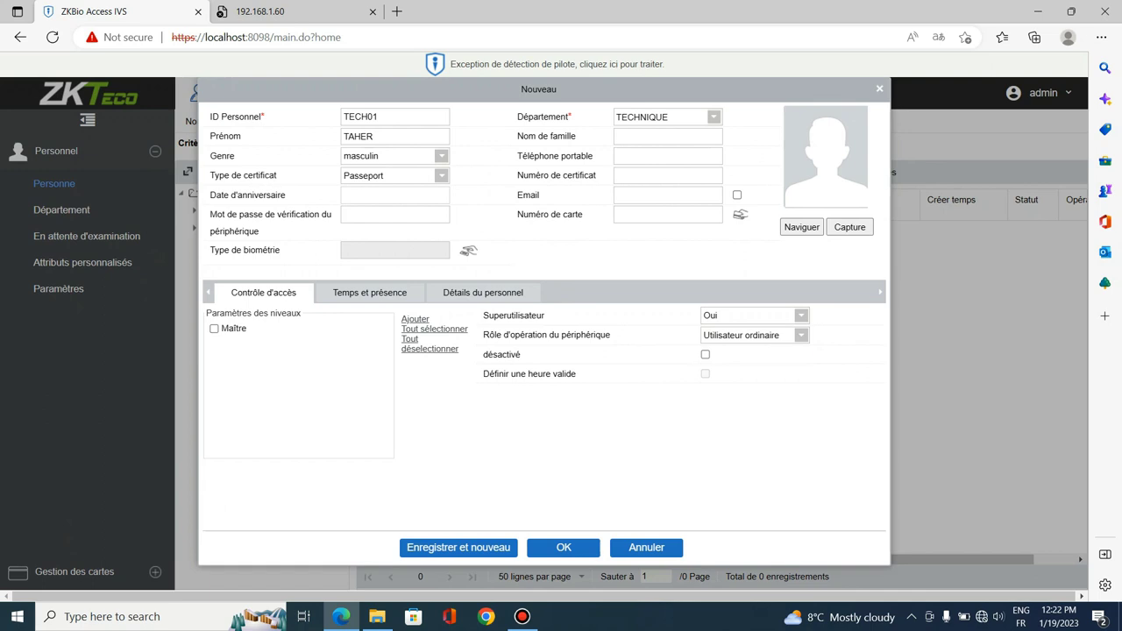
{"action": "left_click", "coordinate": [801, 316]}
{"action": "left_click", "coordinate": [713, 333]}
Review the device operation roles in the access control settings and choose Utilisateur ordinaire
{"action": "key", "text": "ctrl+plus"}
{"action": "key", "text": "ctrl+plus"}
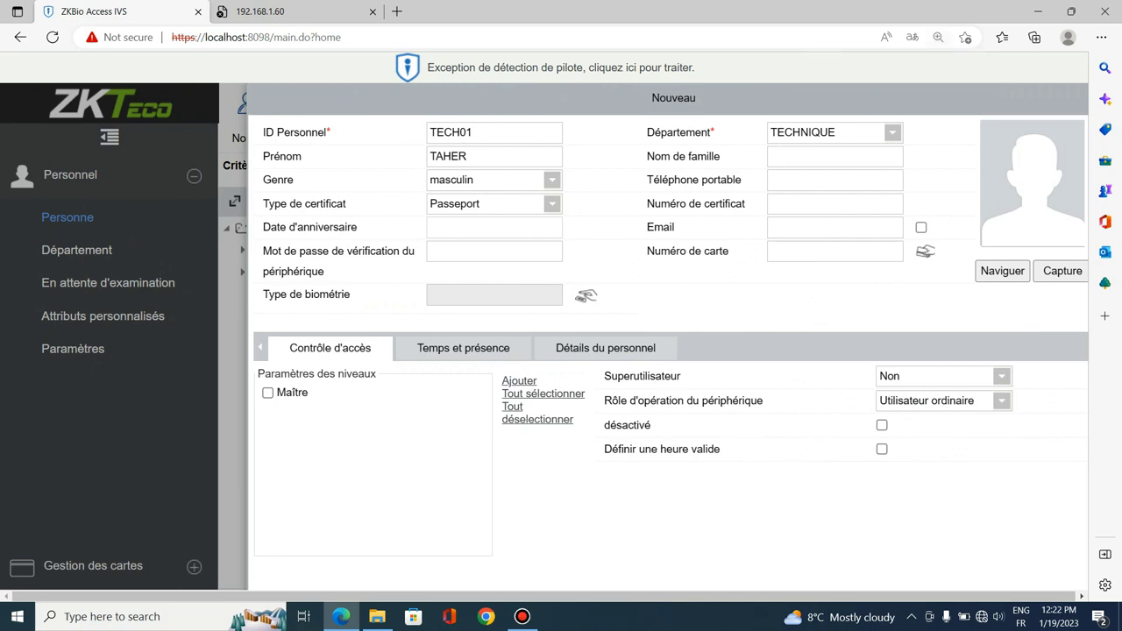
{"action": "left_click", "coordinate": [1002, 401]}
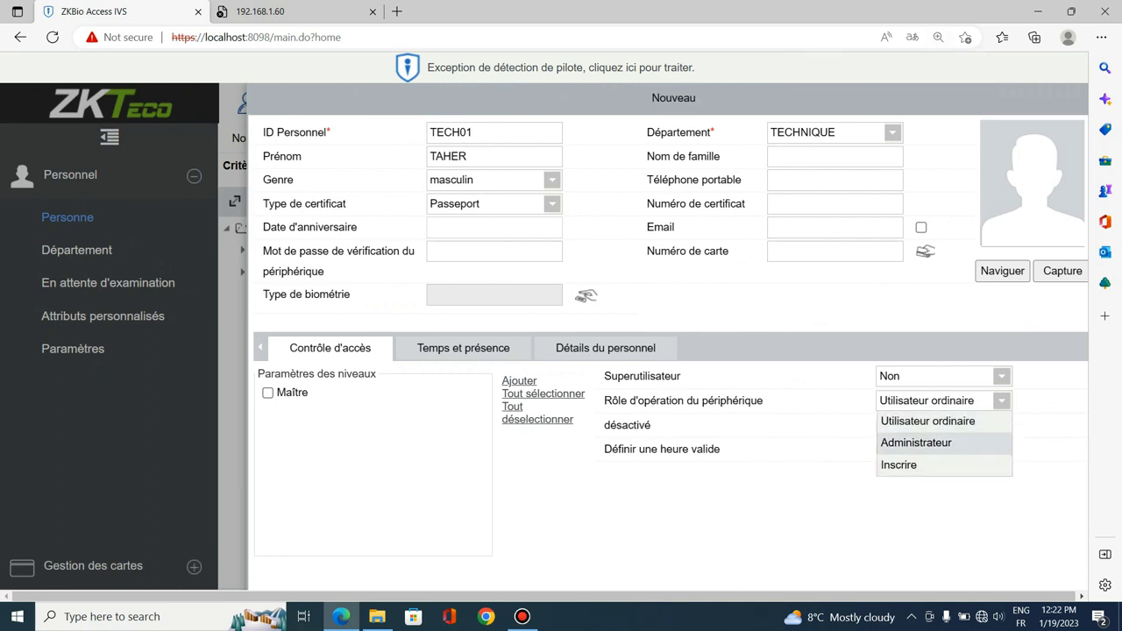
{"action": "left_click", "coordinate": [927, 422]}
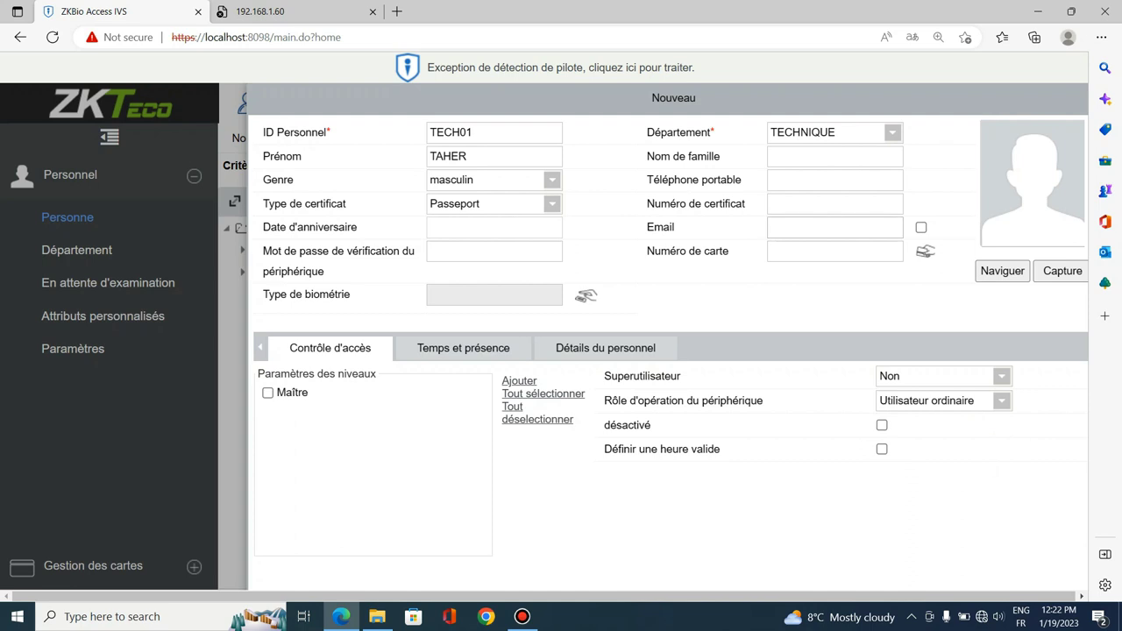
{"action": "left_click", "coordinate": [939, 37]}
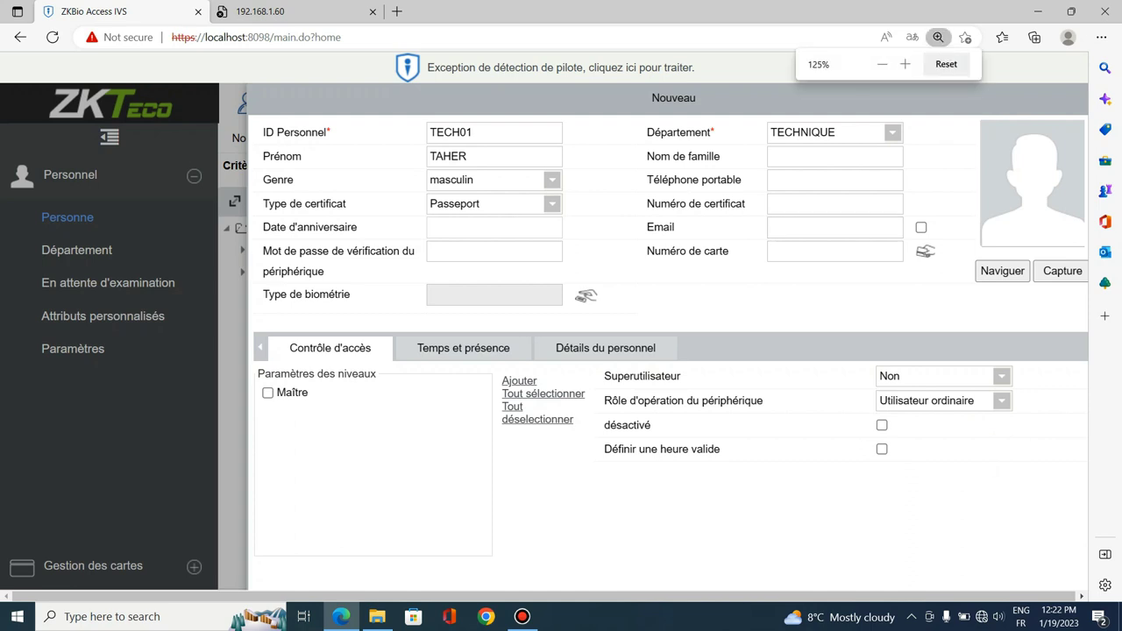
{"action": "left_click", "coordinate": [882, 64]}
{"action": "left_click", "coordinate": [882, 64]}
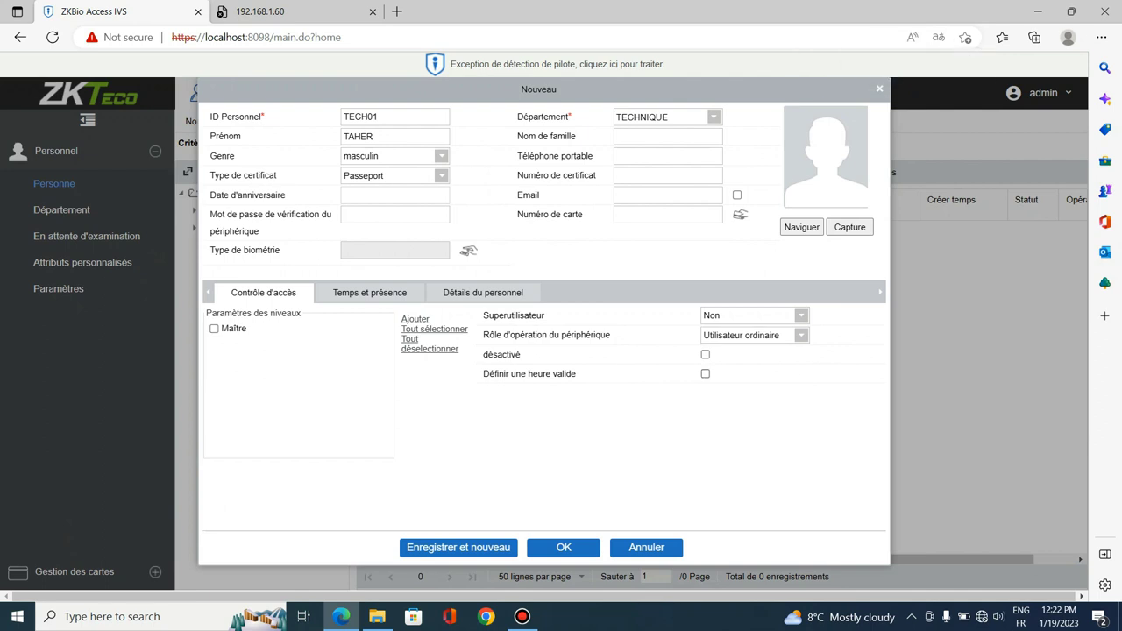
Enable Définir une heure valide for the new person, keeping the offered start and end times
{"action": "left_click", "coordinate": [705, 375]}
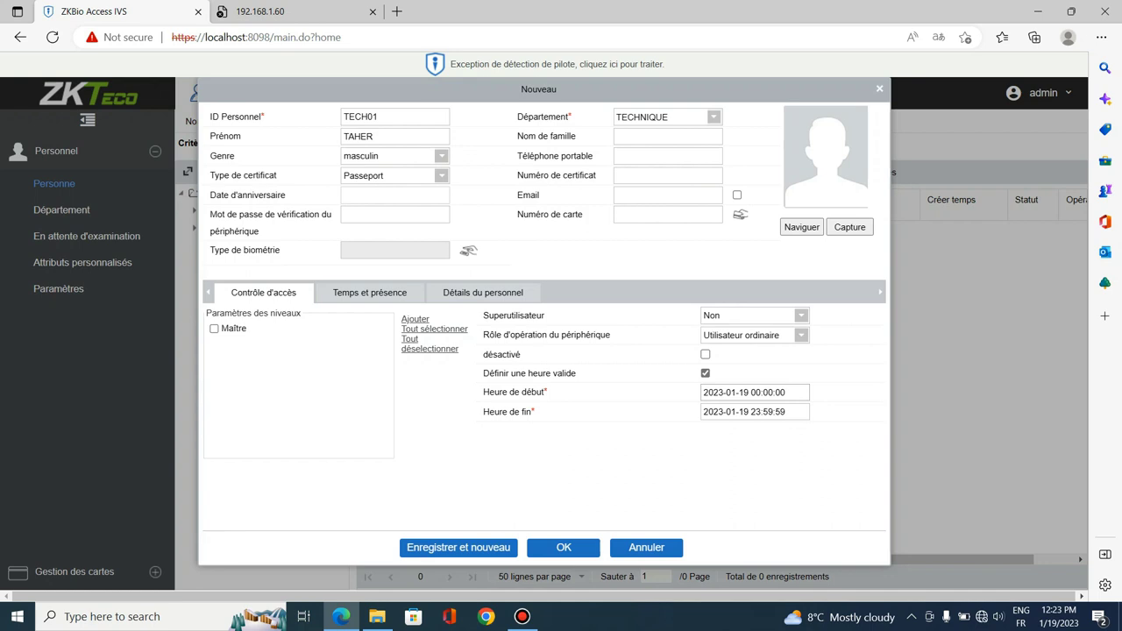
{"action": "left_click", "coordinate": [750, 392]}
{"action": "left_click_drag", "start_coordinate": [749, 392], "coordinate": [786, 392]}
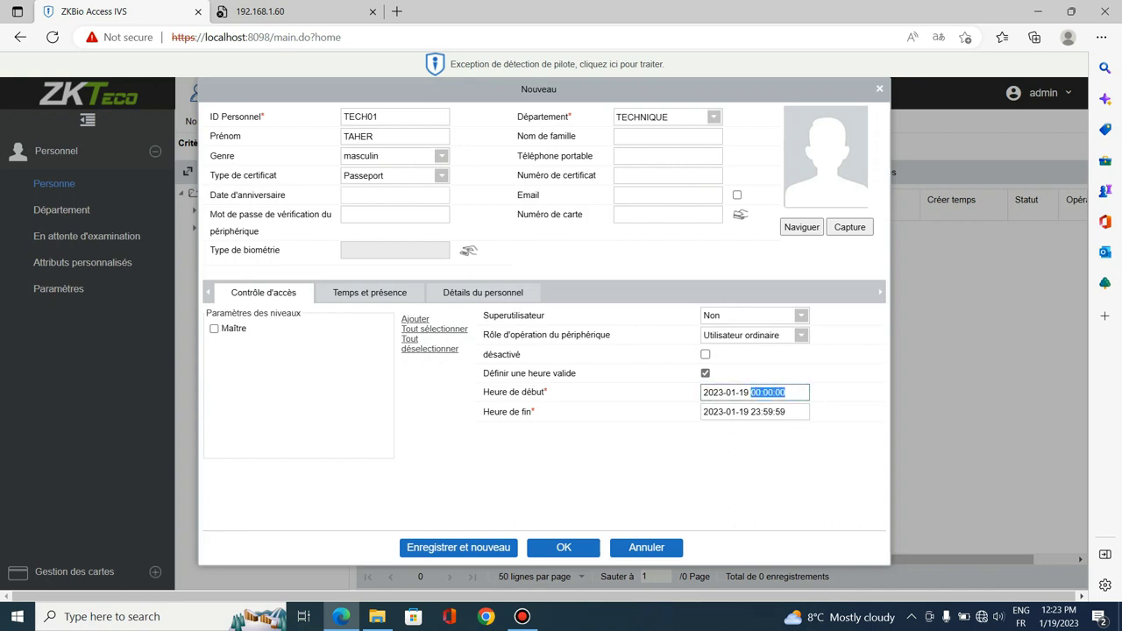
{"action": "left_click", "coordinate": [706, 374]}
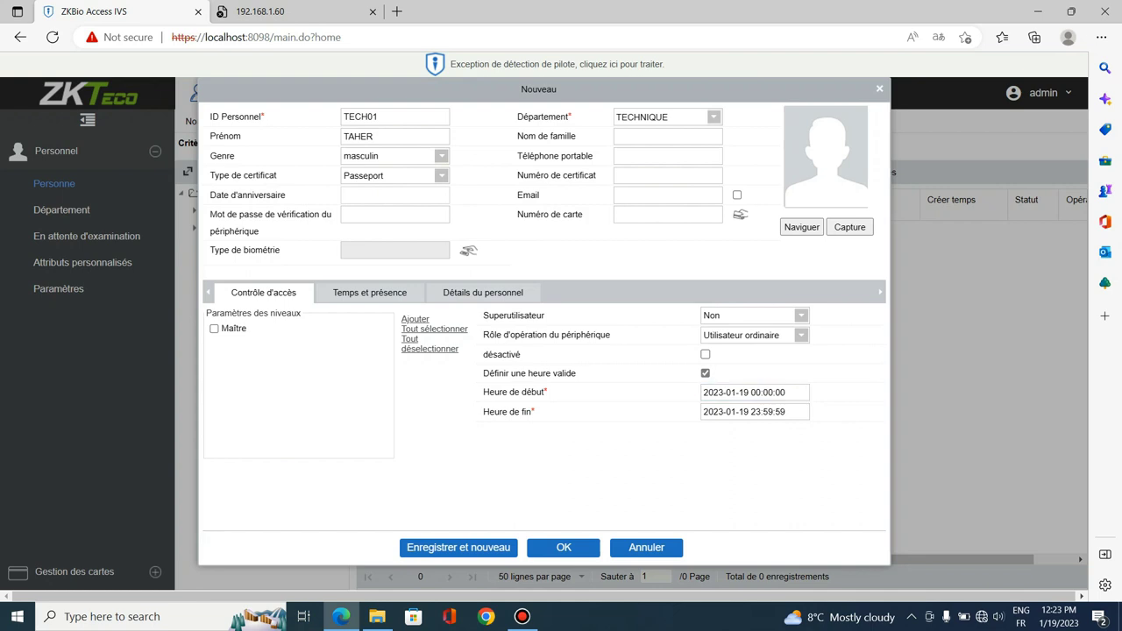
Add the TUS SFAX attendance zone, view the personnel details, and save the new person
{"action": "left_click", "coordinate": [369, 292]}
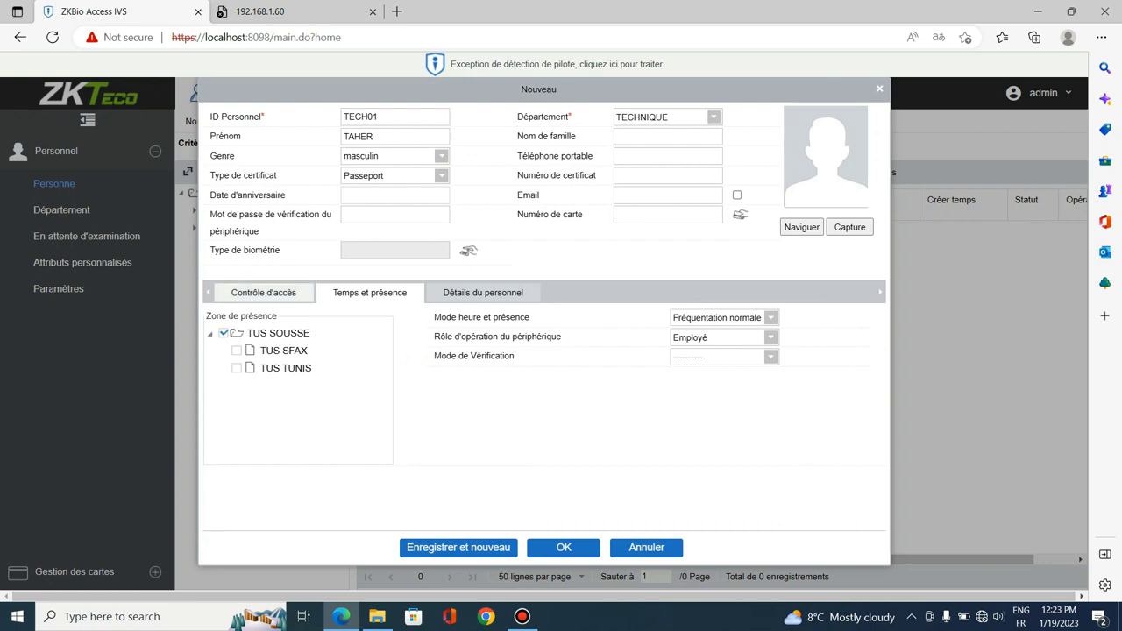
{"action": "left_click", "coordinate": [237, 351]}
{"action": "left_click", "coordinate": [483, 293]}
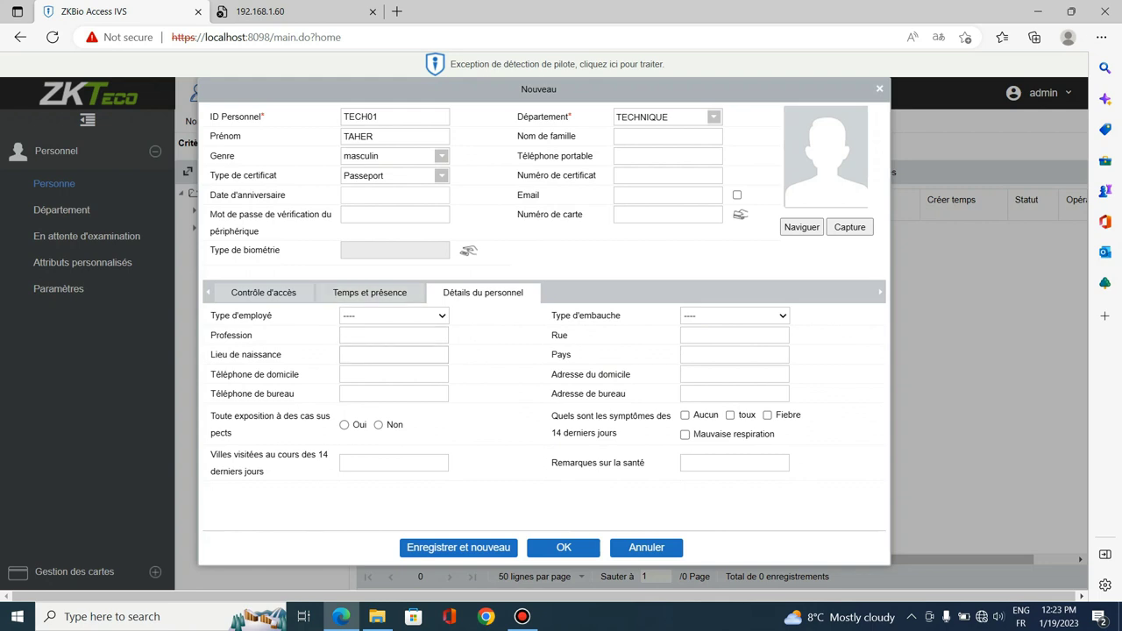
{"action": "left_click", "coordinate": [563, 548]}
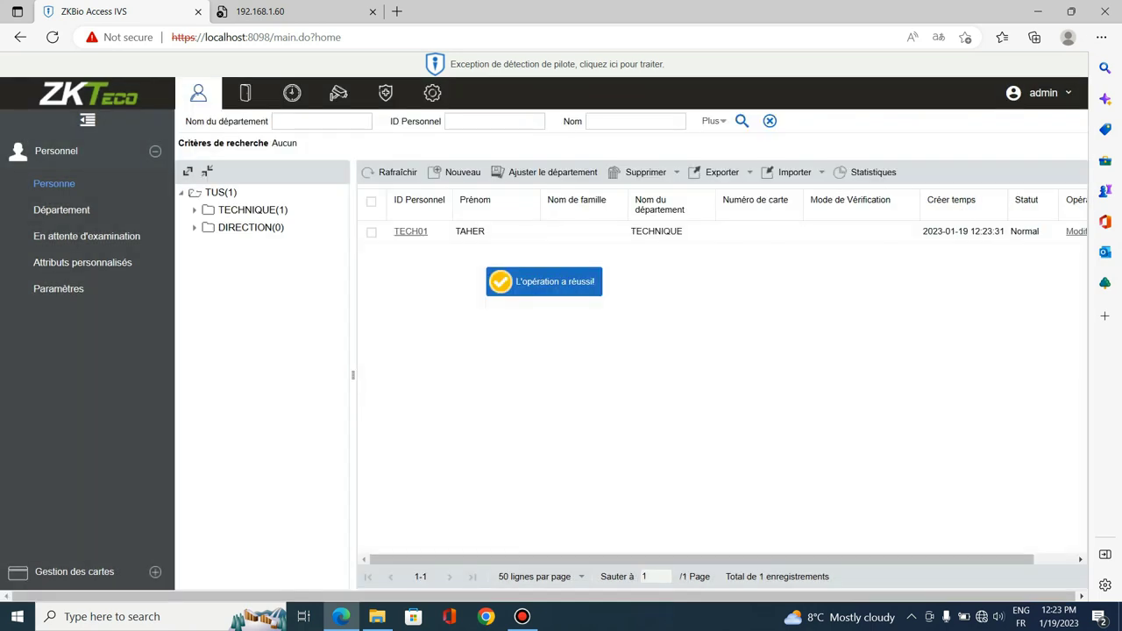